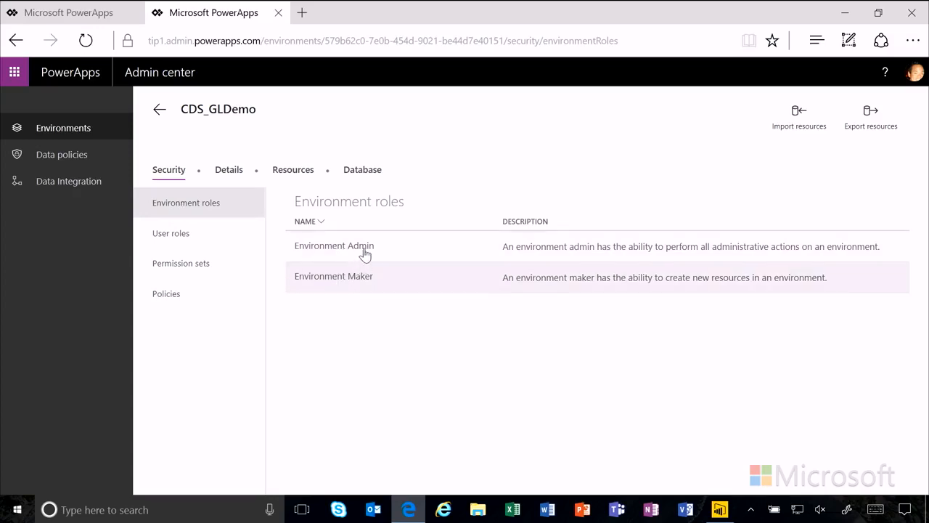
Step: Open the Environment Admin details and show the CDS_GLDemo environment's Database tab
{"action": "left_click", "coordinate": [364, 248]}
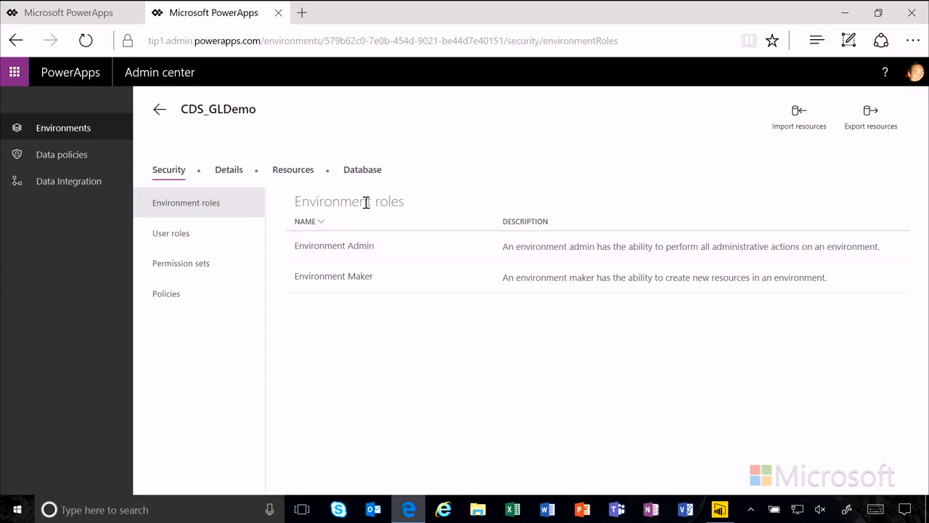
{"action": "left_click", "coordinate": [363, 178]}
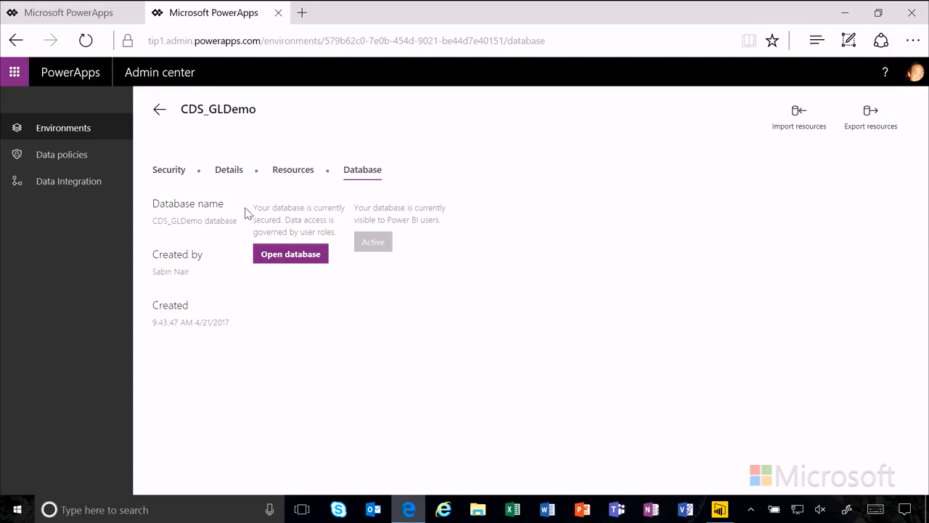
Step: Under Security, list the user roles and open the Database Owner role
{"action": "left_click", "coordinate": [165, 174]}
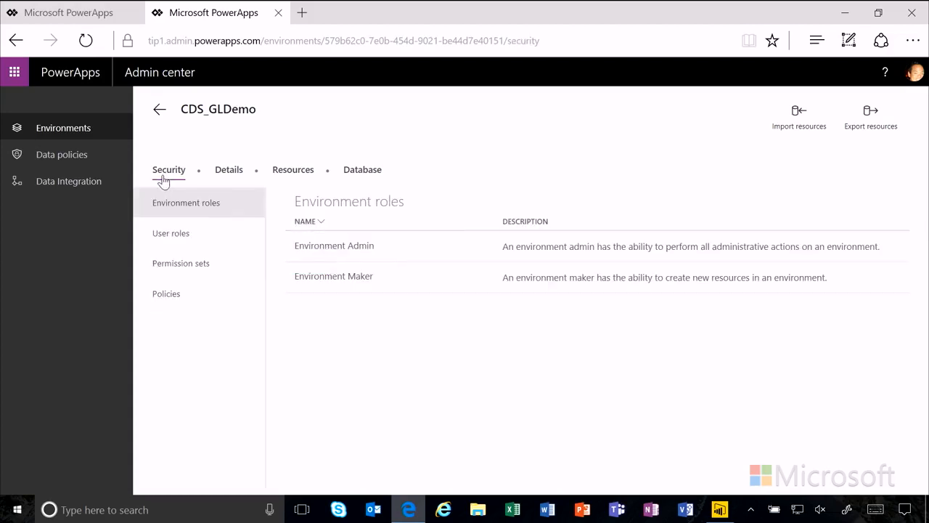
{"action": "left_click", "coordinate": [174, 243]}
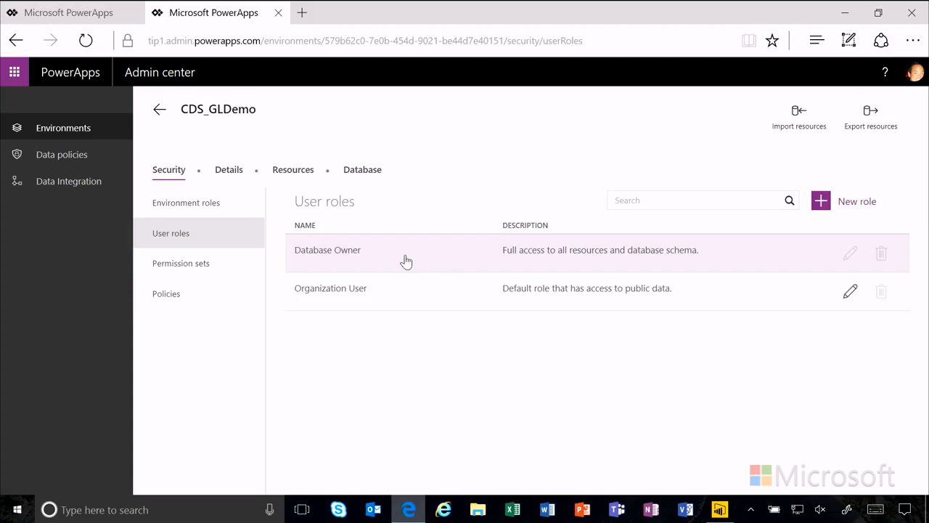
{"action": "left_click", "coordinate": [407, 262]}
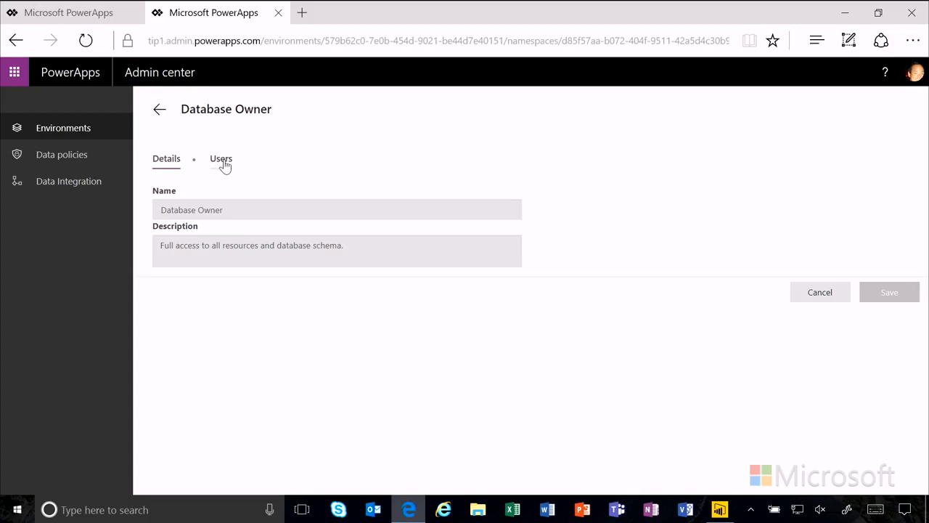
Step: Go back from Database Owner to CDS_GLDemo's user roles list
{"action": "left_click", "coordinate": [157, 111]}
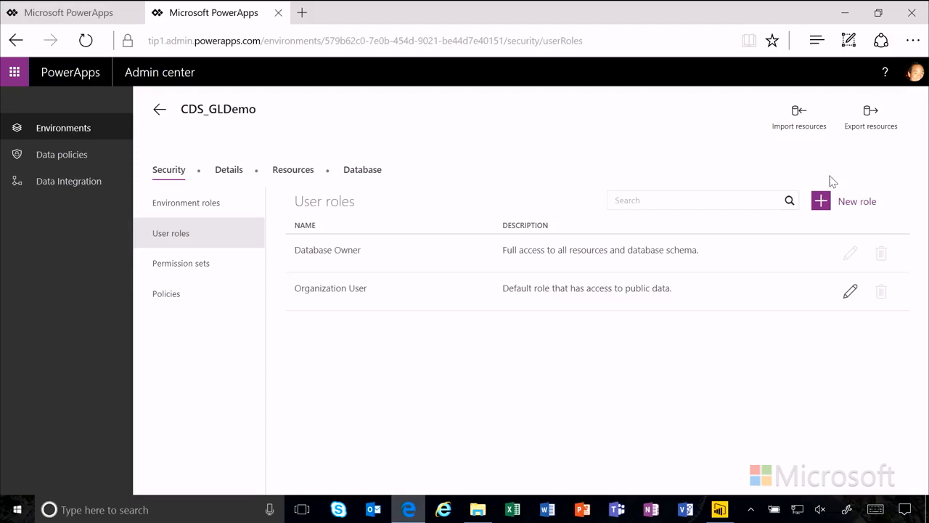
Step: Create the user role 'Flooring Estimates - Active' and open it
{"action": "left_click", "coordinate": [842, 201]}
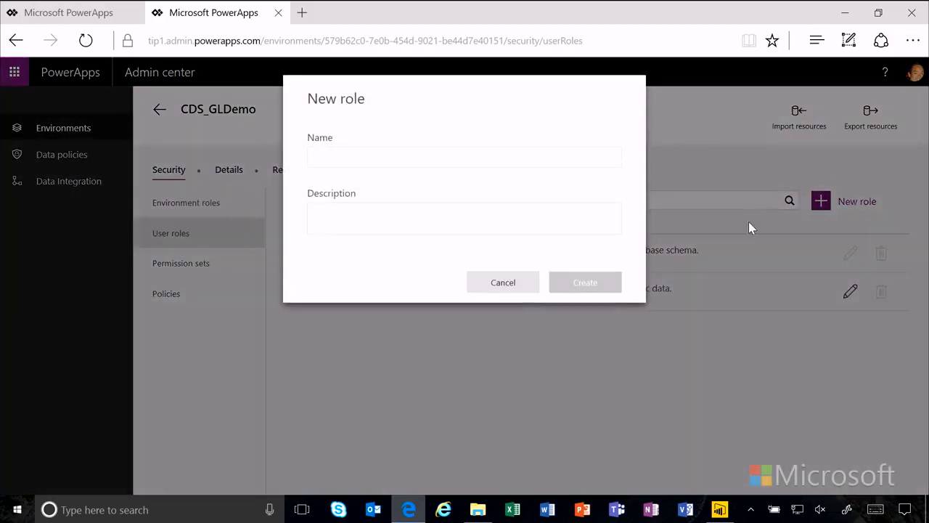
{"action": "left_click", "coordinate": [573, 164]}
{"action": "type", "text": "Flo"}
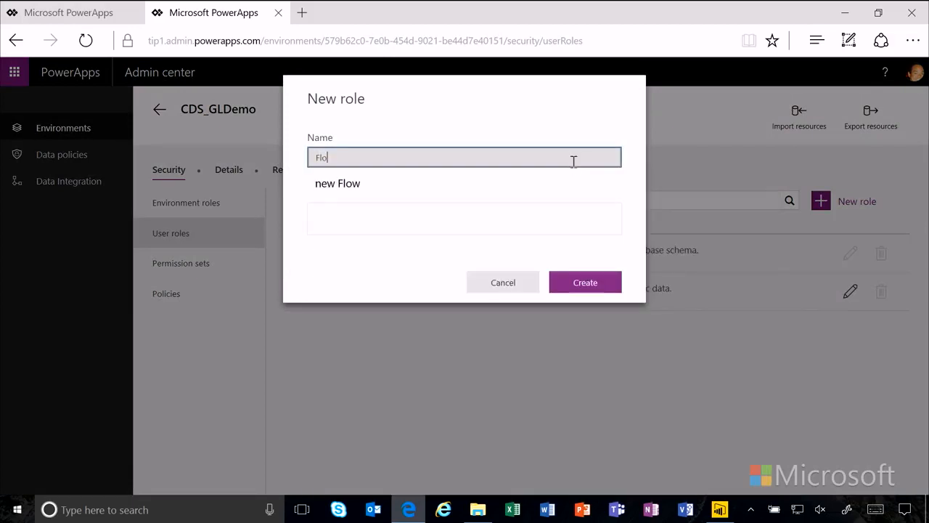
{"action": "type", "text": "oring Esti"}
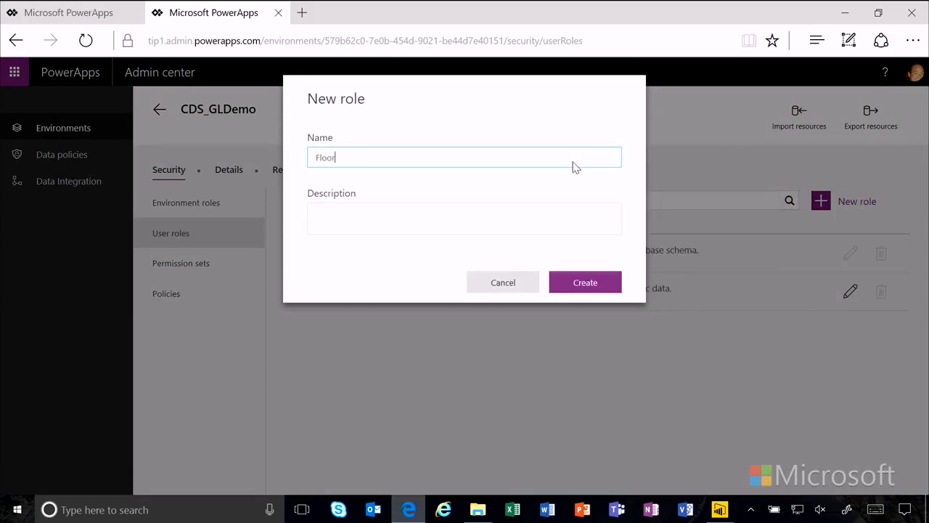
{"action": "type", "text": "mates - Active"}
{"action": "left_click", "coordinate": [574, 283]}
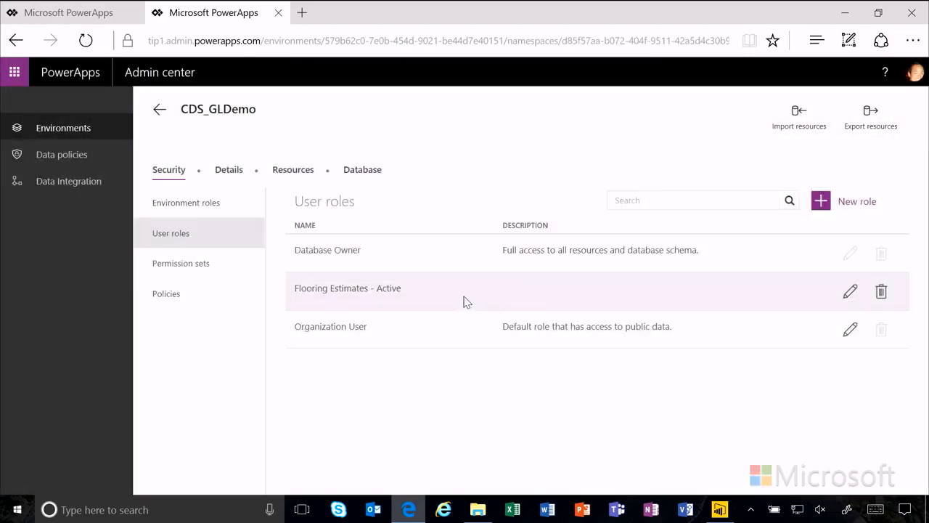
{"action": "left_click", "coordinate": [467, 302]}
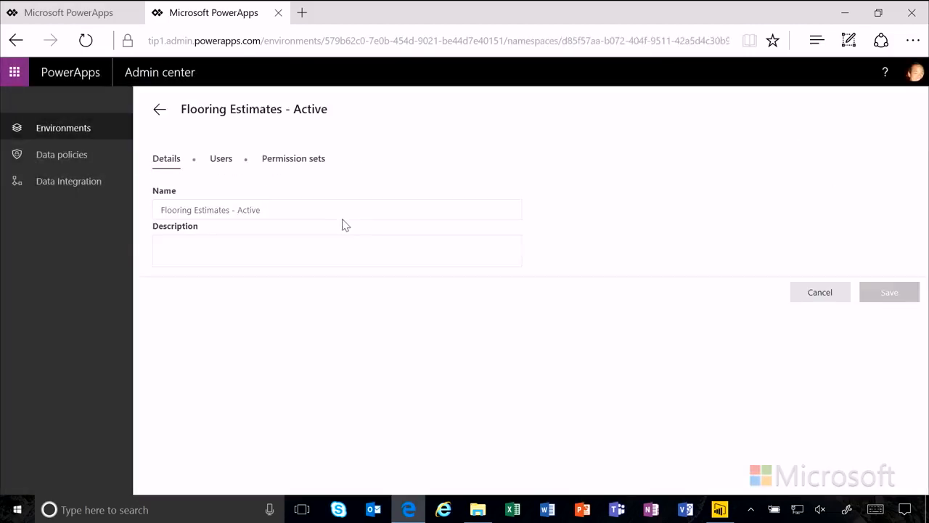
Step: Add a user by name to Flooring Estimates - Active on its Users tab and save the role
{"action": "left_click", "coordinate": [221, 159]}
{"action": "left_click", "coordinate": [223, 196]}
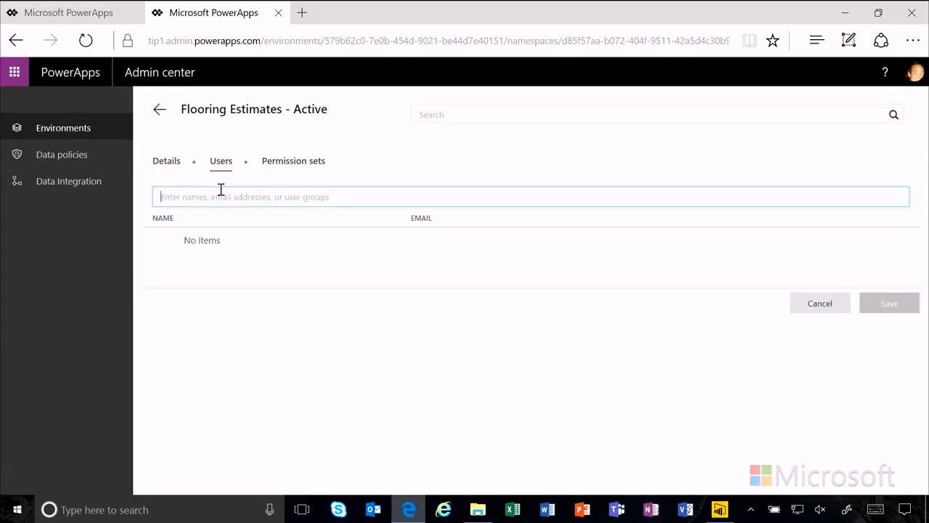
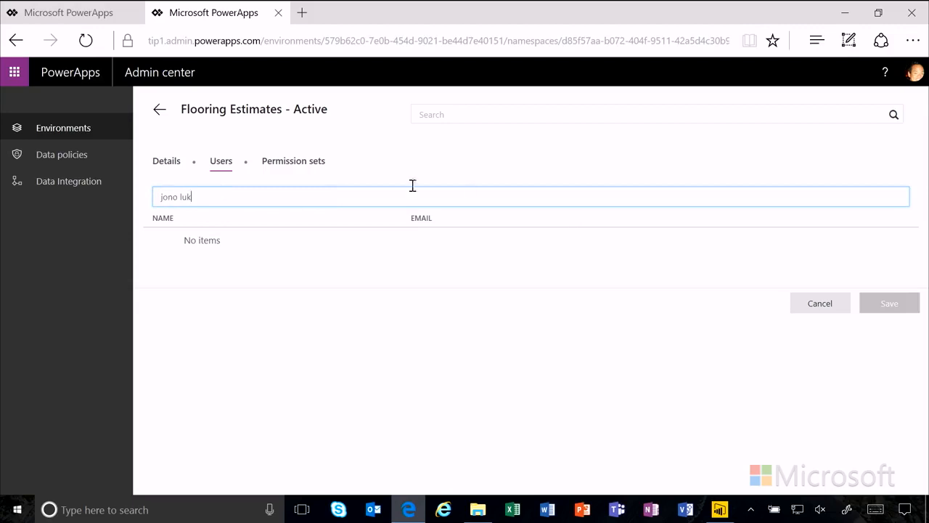
{"action": "key", "text": "Return"}
{"action": "left_click", "coordinate": [860, 318]}
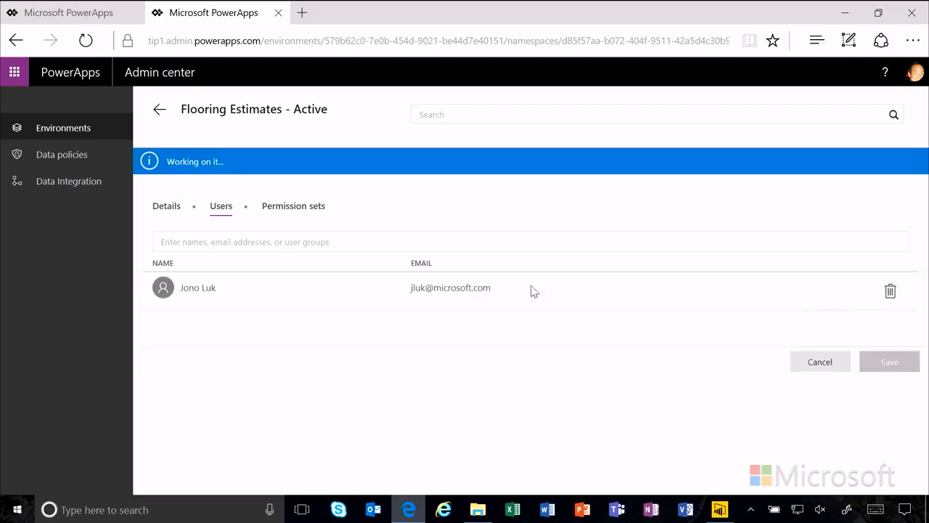
{"action": "left_click", "coordinate": [160, 111]}
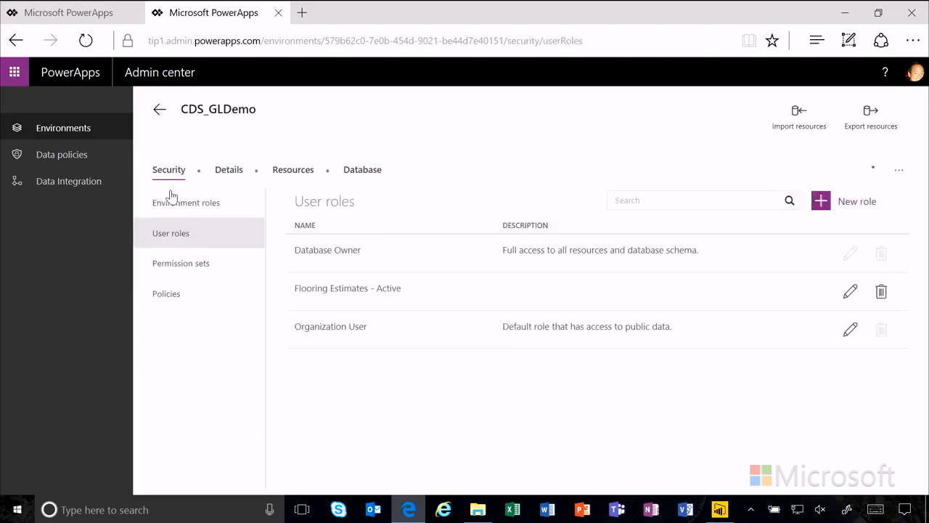
{"action": "left_click", "coordinate": [207, 269]}
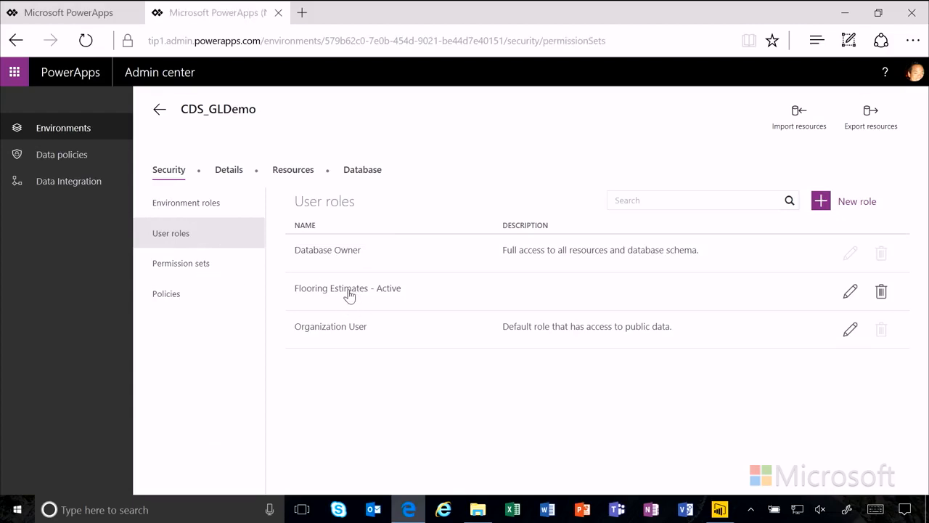
Step: Create a permission set named 'Flooring Estimate Permission Set', fixing a typo in the name
{"action": "left_click", "coordinate": [216, 270]}
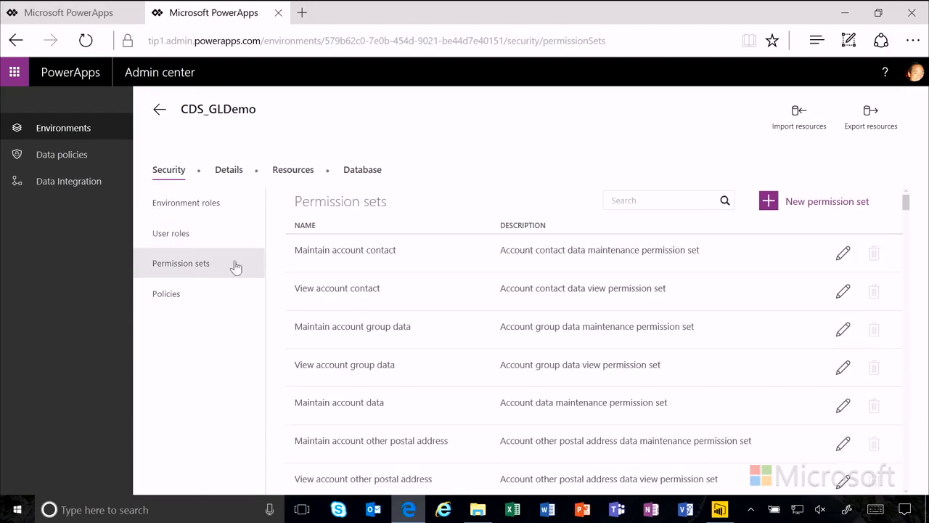
{"action": "left_click", "coordinate": [805, 209]}
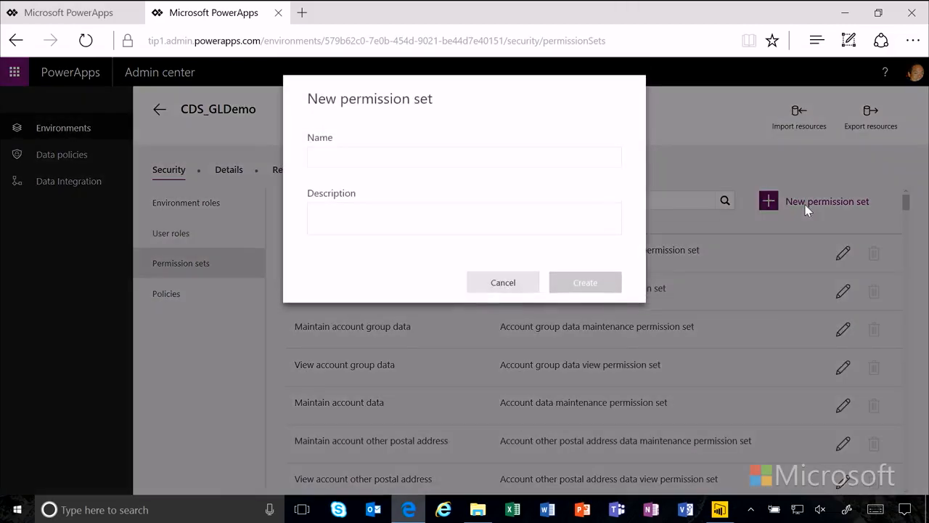
{"action": "left_click", "coordinate": [487, 160]}
{"action": "type", "text": "Floo"}
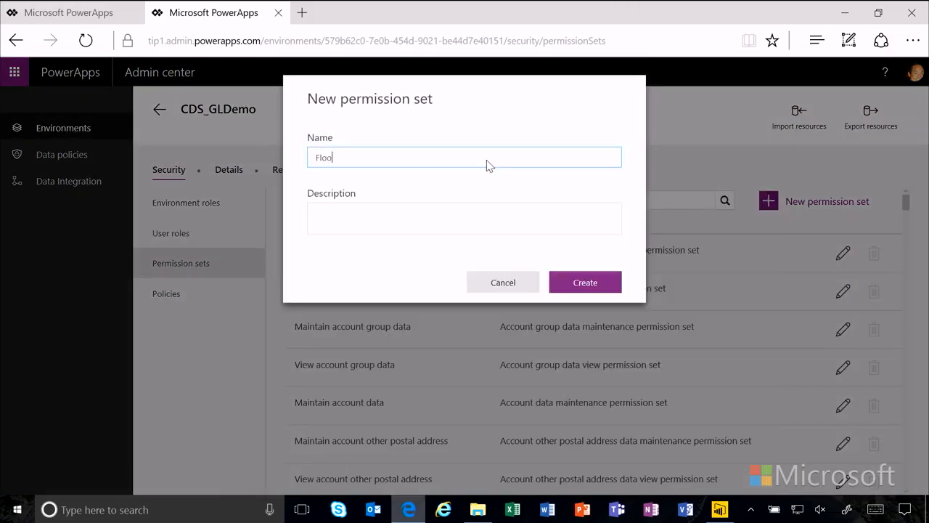
{"action": "type", "text": "ring Estimated"}
{"action": "key", "text": "ctrl+shift+Left"}
{"action": "type", "text": "Estimate Permission Set"}
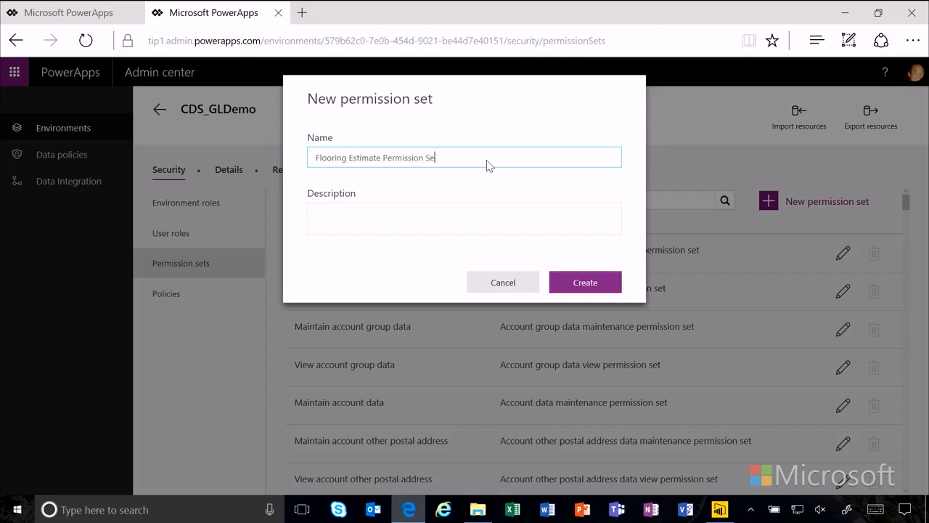
{"action": "left_click", "coordinate": [591, 284]}
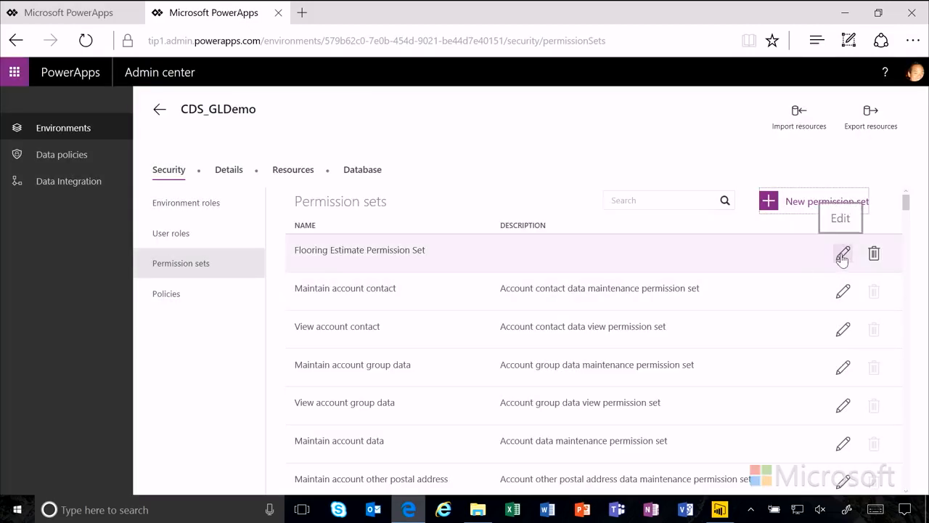
Step: Grant Create, Read, Update and Delete on FlooringEstimates in the set and save it
{"action": "left_click", "coordinate": [842, 256]}
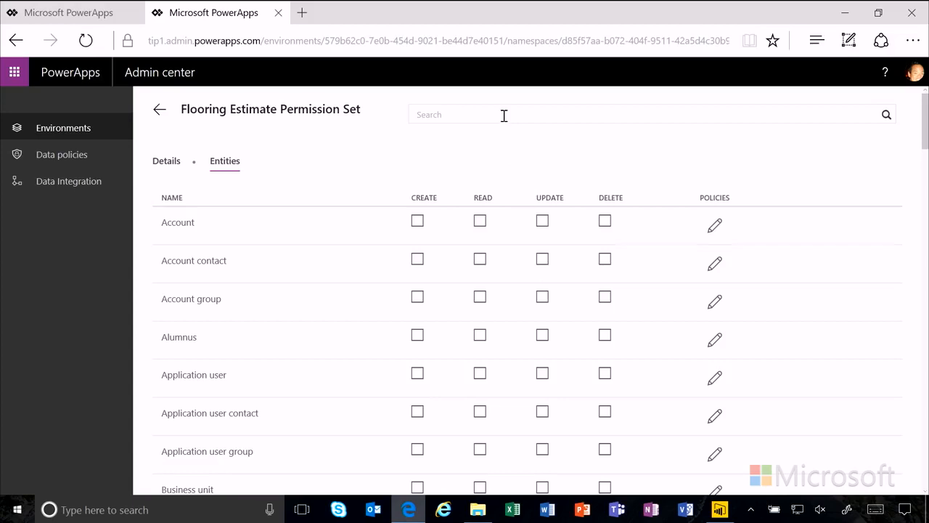
{"action": "left_click", "coordinate": [503, 116]}
{"action": "type", "text": "Flooring"}
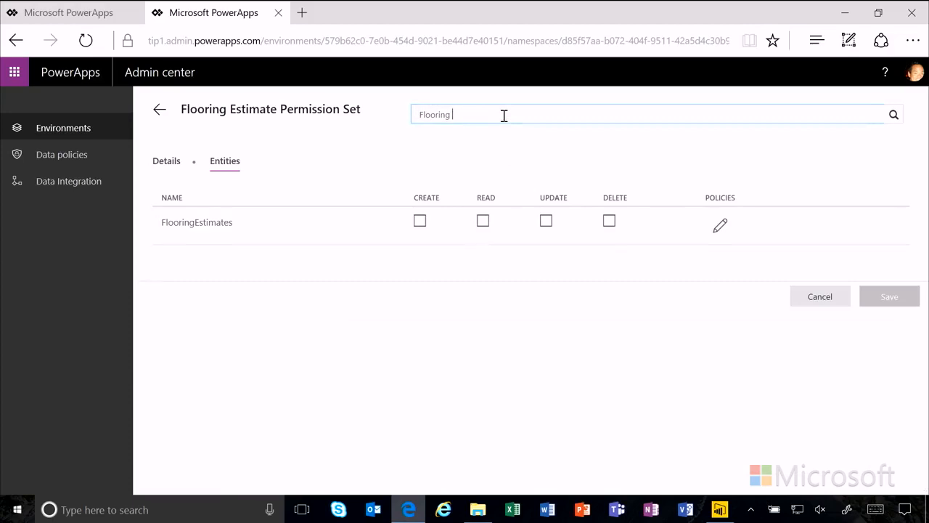
{"action": "left_click", "coordinate": [419, 222]}
{"action": "left_click", "coordinate": [483, 222]}
{"action": "left_click", "coordinate": [546, 222]}
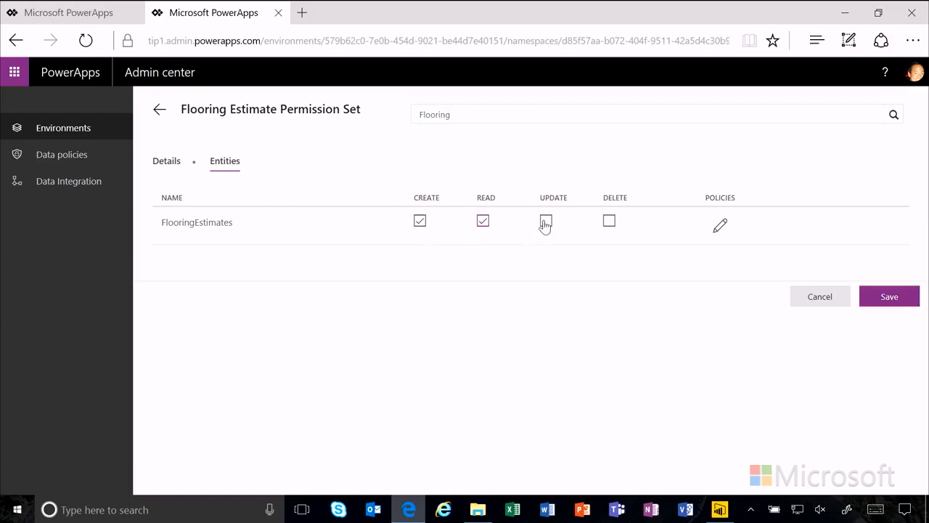
{"action": "left_click", "coordinate": [609, 222]}
{"action": "left_click", "coordinate": [898, 296]}
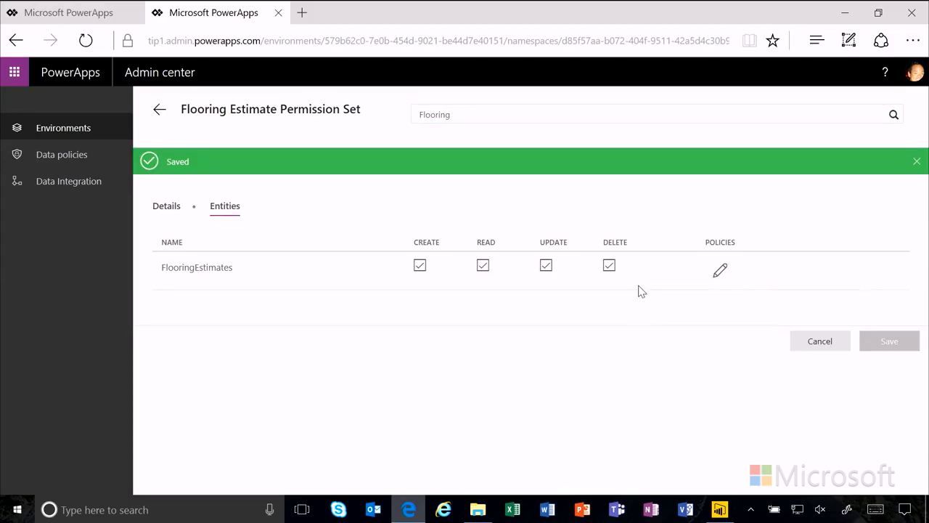
{"action": "left_click", "coordinate": [156, 109]}
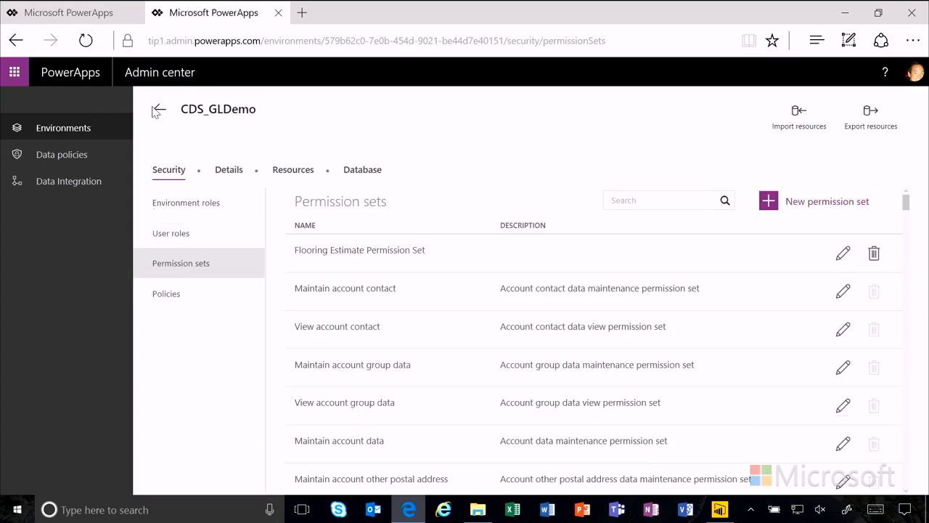
Step: Add Flooring Estimate Permission Set to the Flooring Estimates - Active role's permission sets and save
{"action": "left_click", "coordinate": [177, 233]}
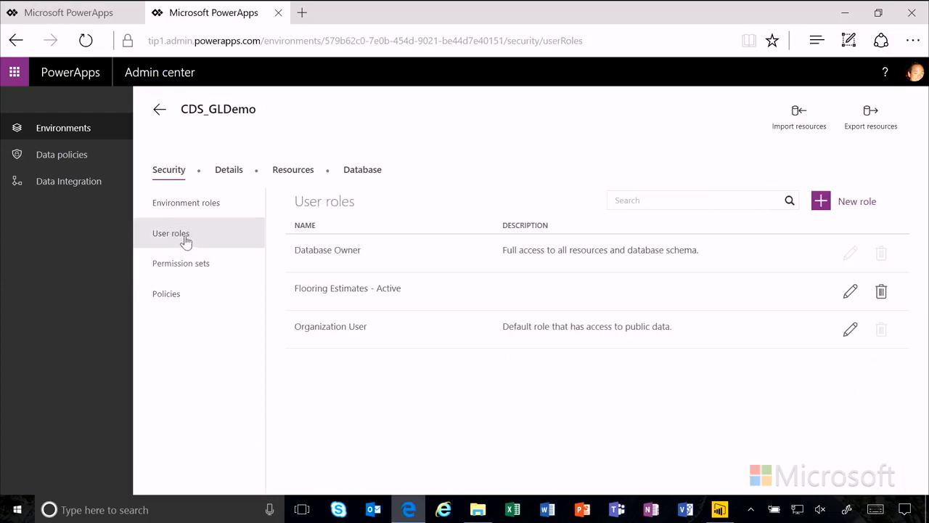
{"action": "left_click", "coordinate": [375, 294]}
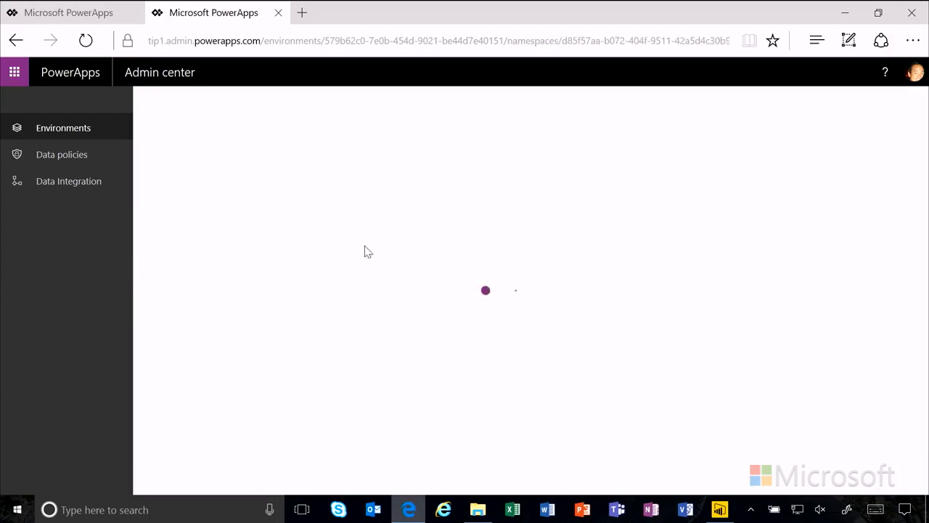
{"action": "left_click", "coordinate": [323, 164]}
{"action": "type", "text": "flooring"}
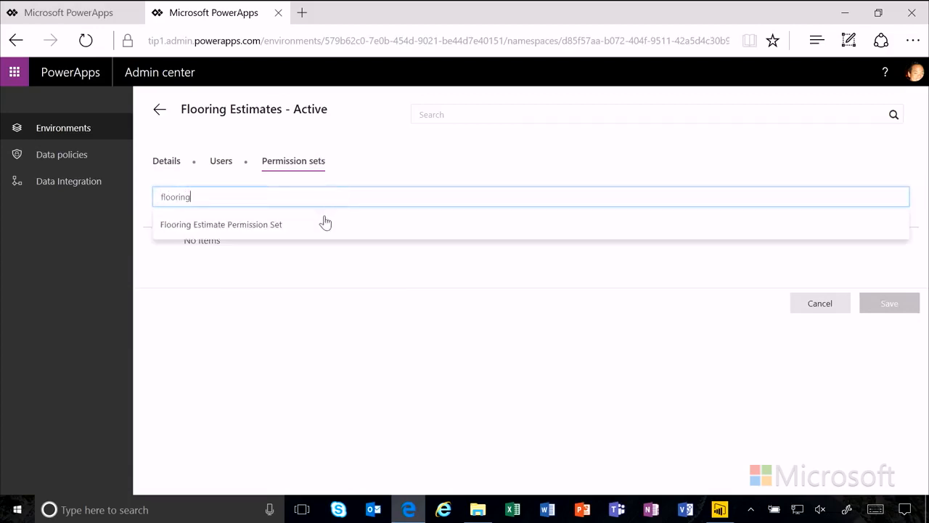
{"action": "left_click", "coordinate": [326, 224]}
{"action": "left_click", "coordinate": [887, 321]}
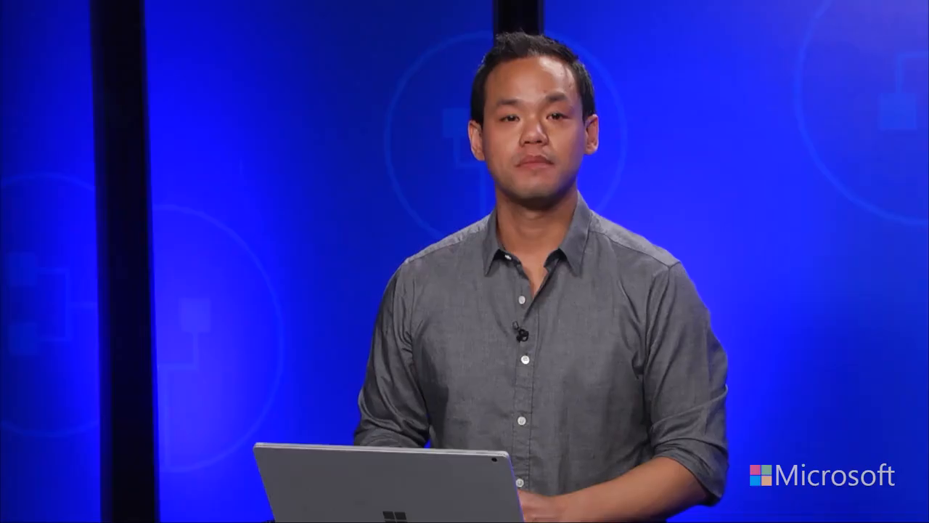